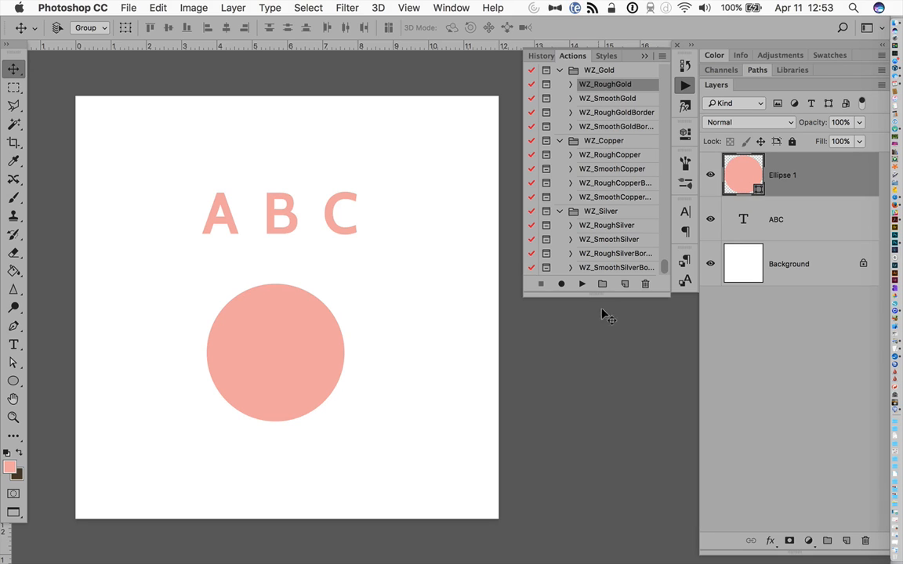
Run the WZ_RoughGold action on the Ellipse 1 layer and close the resulting document without saving
{"action": "left_click", "coordinate": [582, 285]}
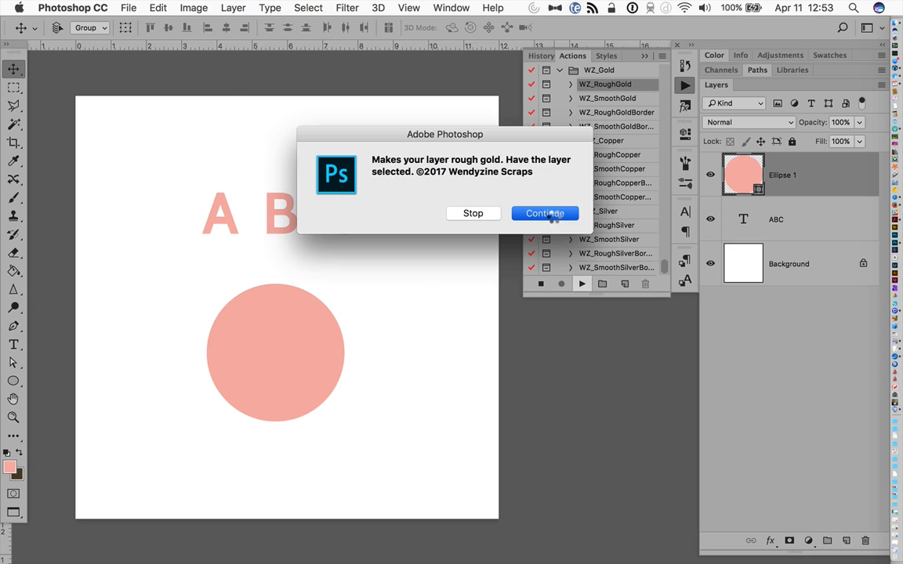
{"action": "left_click", "coordinate": [548, 214]}
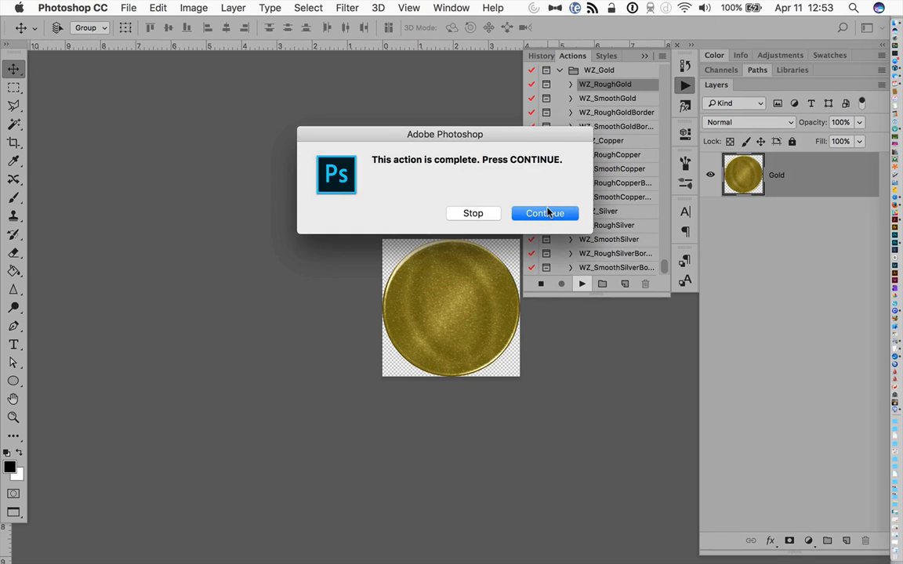
{"action": "left_click", "coordinate": [548, 212]}
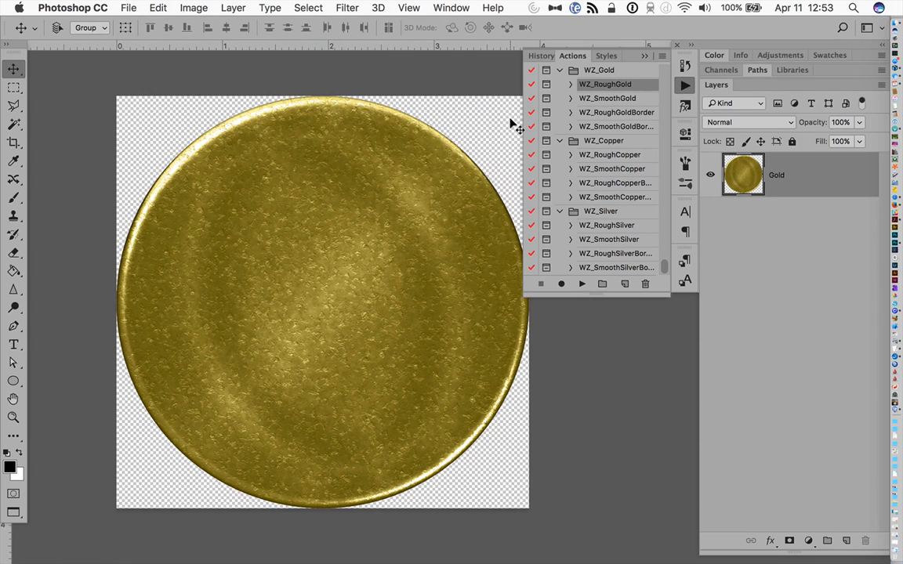
{"action": "key", "text": "super+w"}
{"action": "key", "text": "d"}
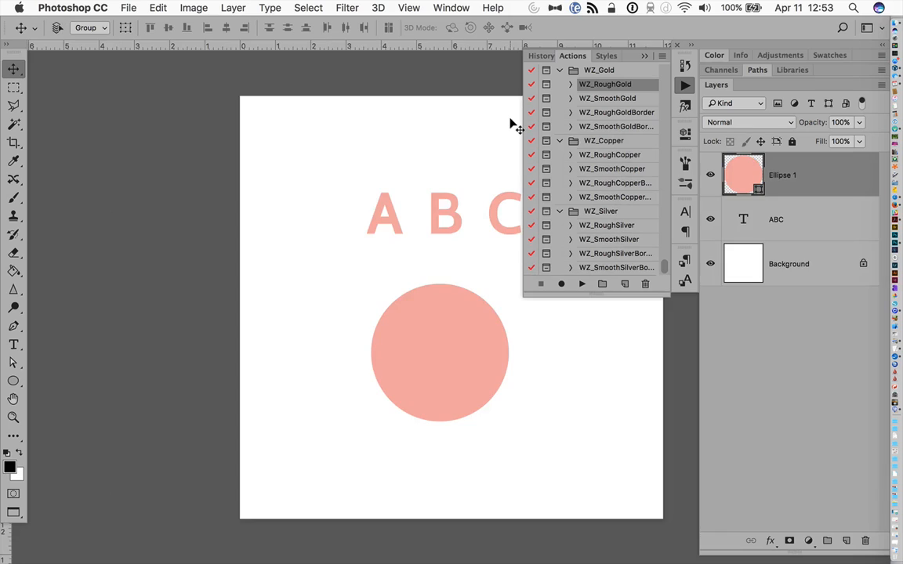
Run the WZ_SmoothCopper action on the ABC text layer and close the resulting document without saving
{"action": "left_click", "coordinate": [819, 220]}
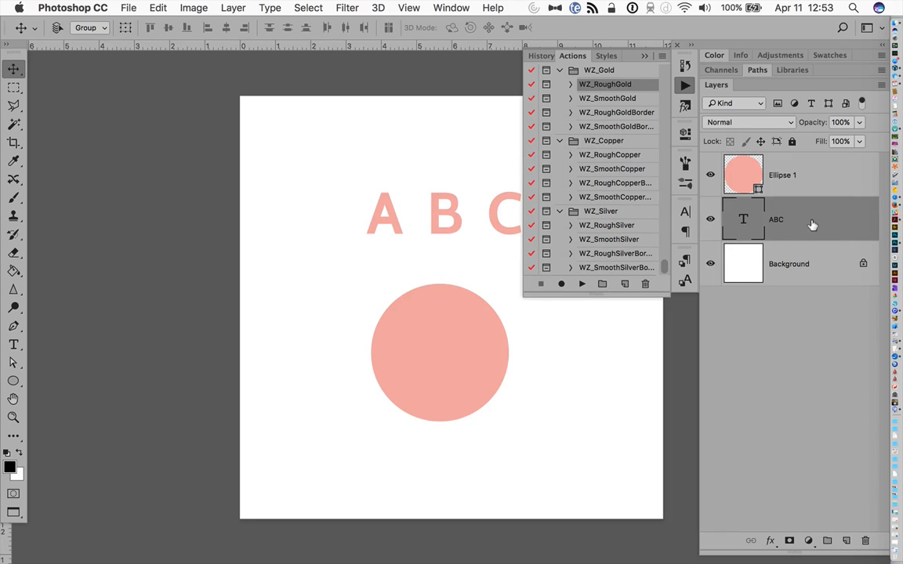
{"action": "left_click", "coordinate": [619, 169]}
{"action": "left_click", "coordinate": [582, 284]}
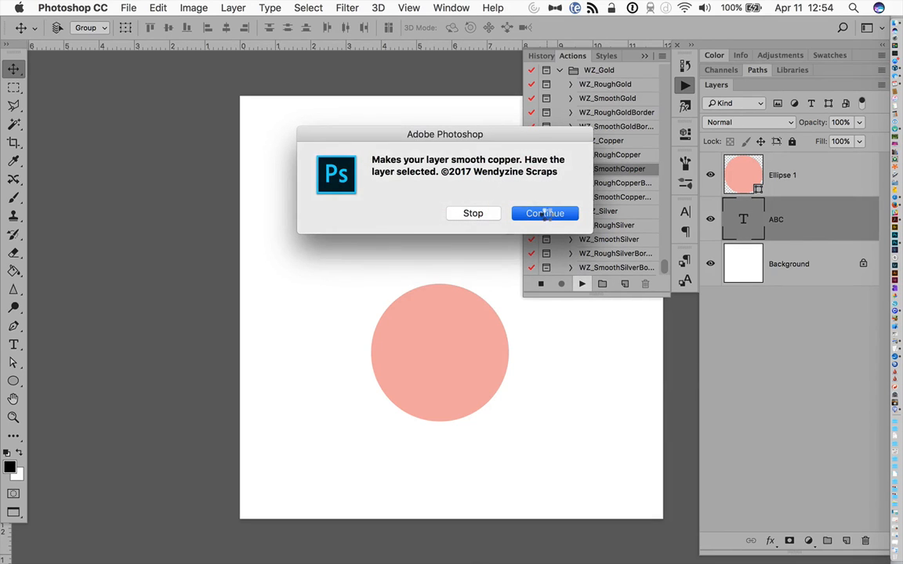
{"action": "left_click", "coordinate": [547, 213]}
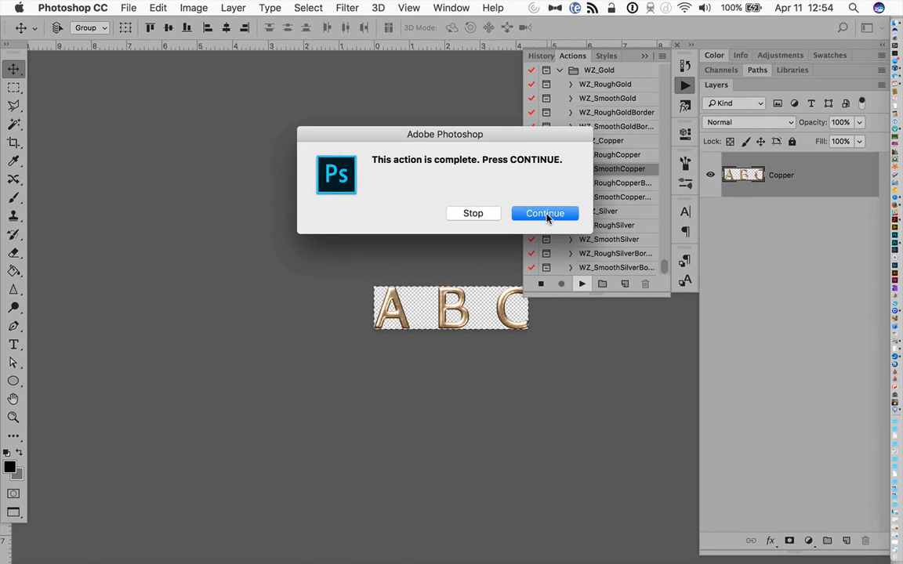
{"action": "left_click", "coordinate": [545, 213]}
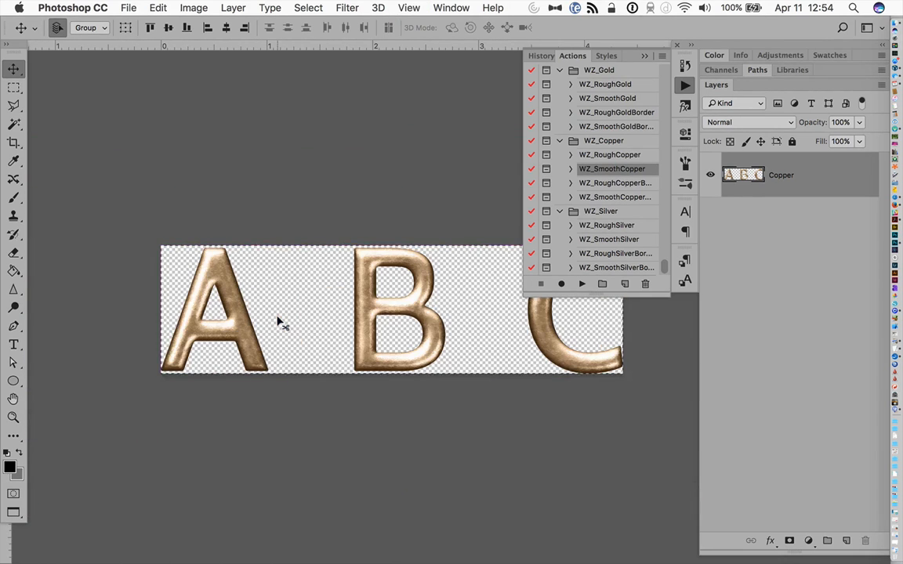
{"action": "key", "text": "super+w"}
{"action": "key", "text": "d"}
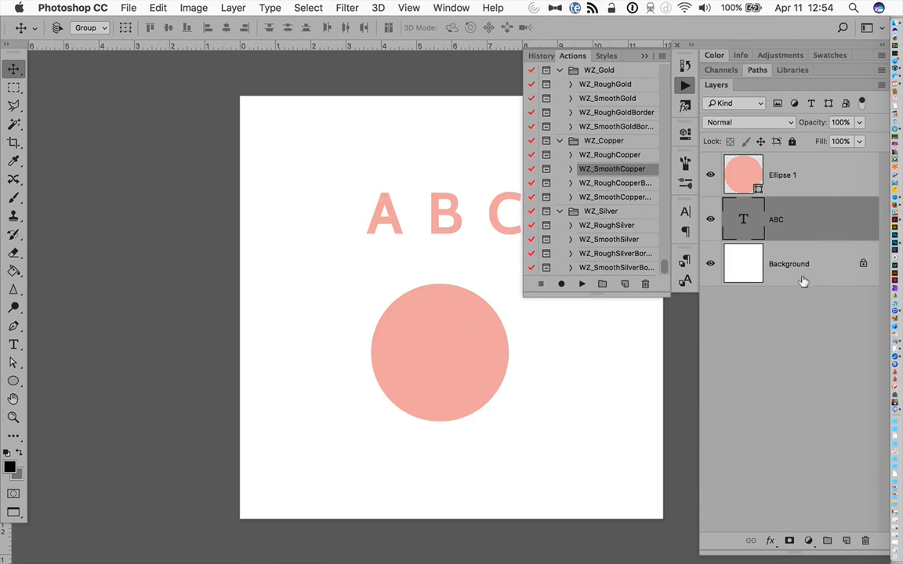
Run the rough silver border action on the Ellipse 1 layer, expanding the selection by 36 pixels and contracting it by 72 pixels
{"action": "left_click", "coordinate": [794, 177]}
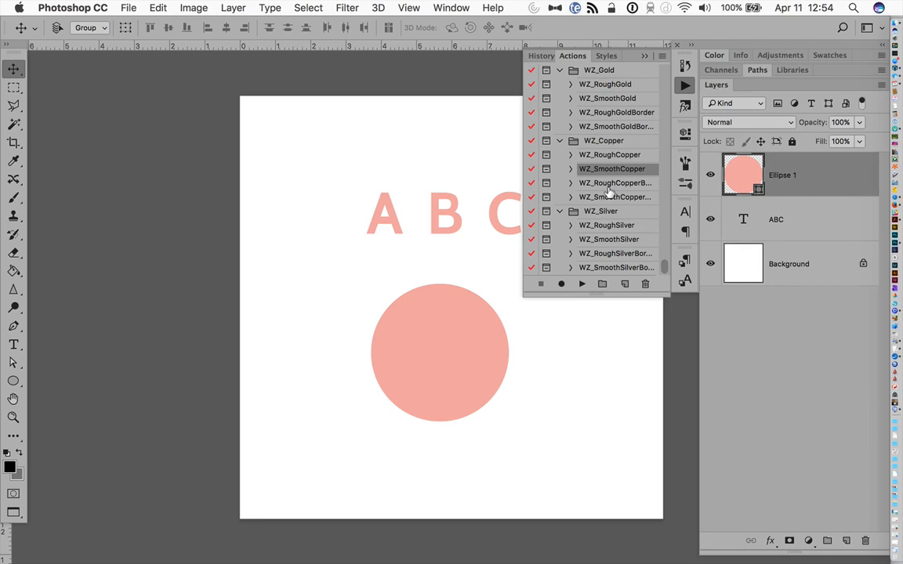
{"action": "left_click", "coordinate": [596, 253]}
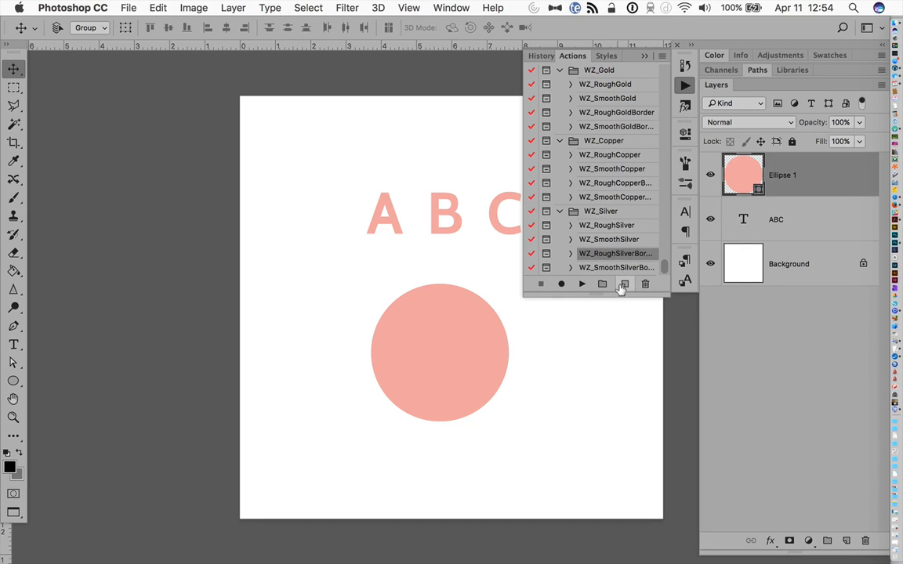
{"action": "left_click", "coordinate": [582, 284]}
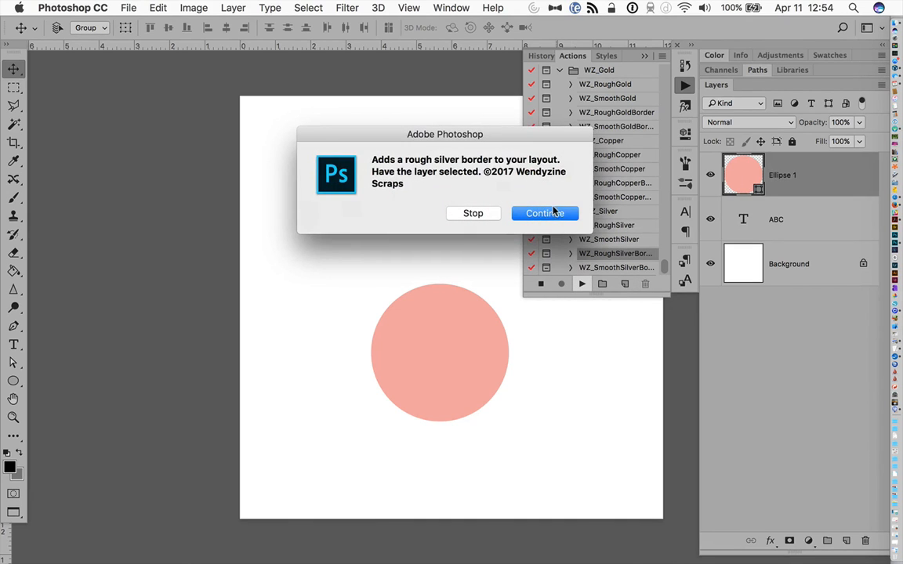
{"action": "left_click", "coordinate": [549, 214]}
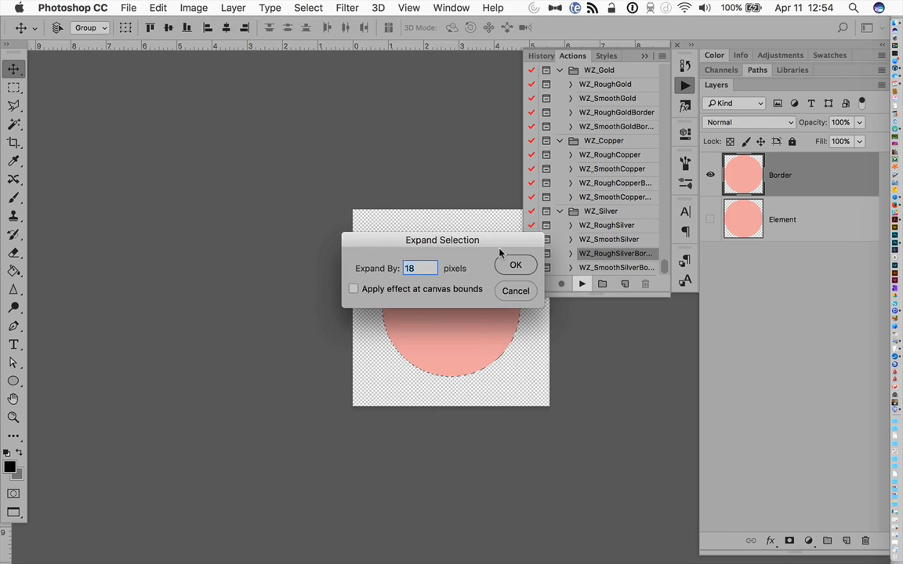
{"action": "left_click_drag", "start_coordinate": [491, 244], "coordinate": [437, 143]}
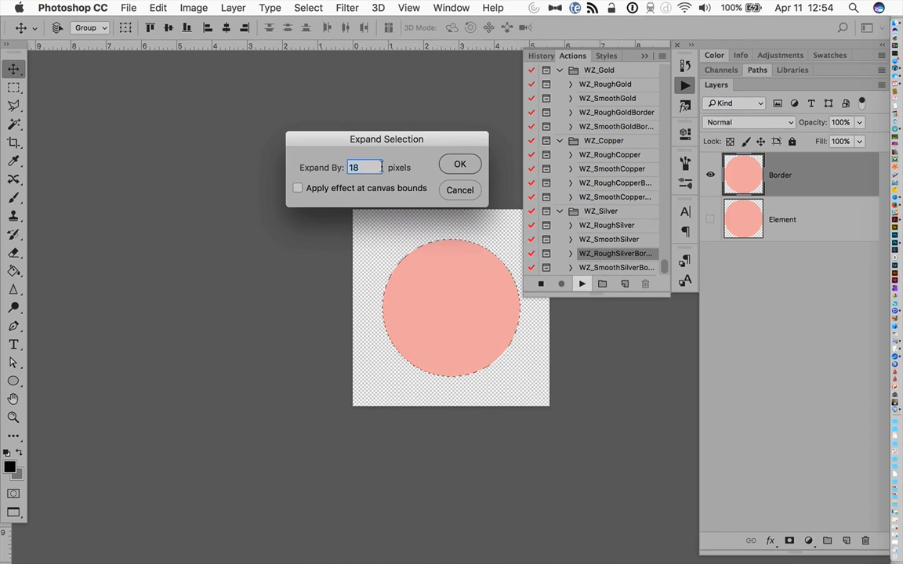
{"action": "type", "text": "36"}
{"action": "left_click", "coordinate": [459, 167]}
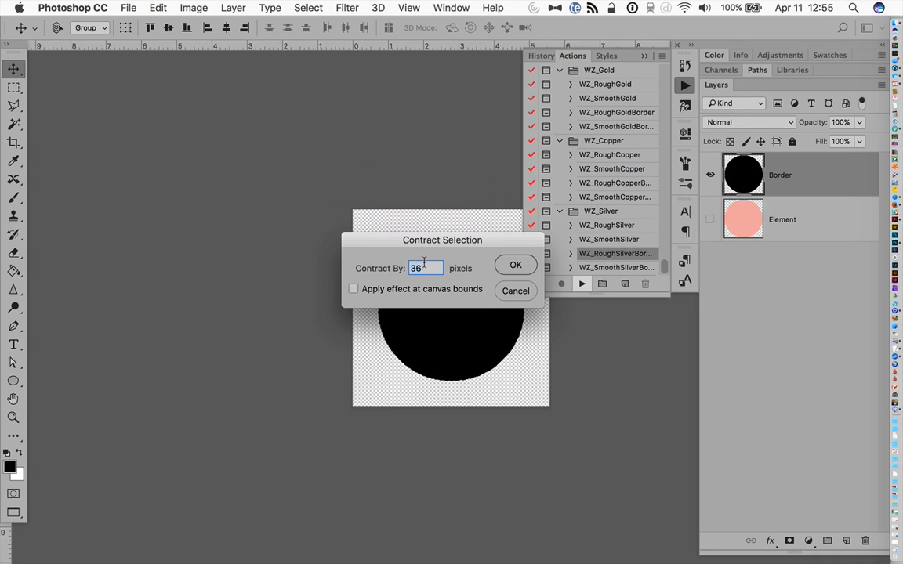
{"action": "type", "text": "72"}
{"action": "left_click", "coordinate": [515, 267]}
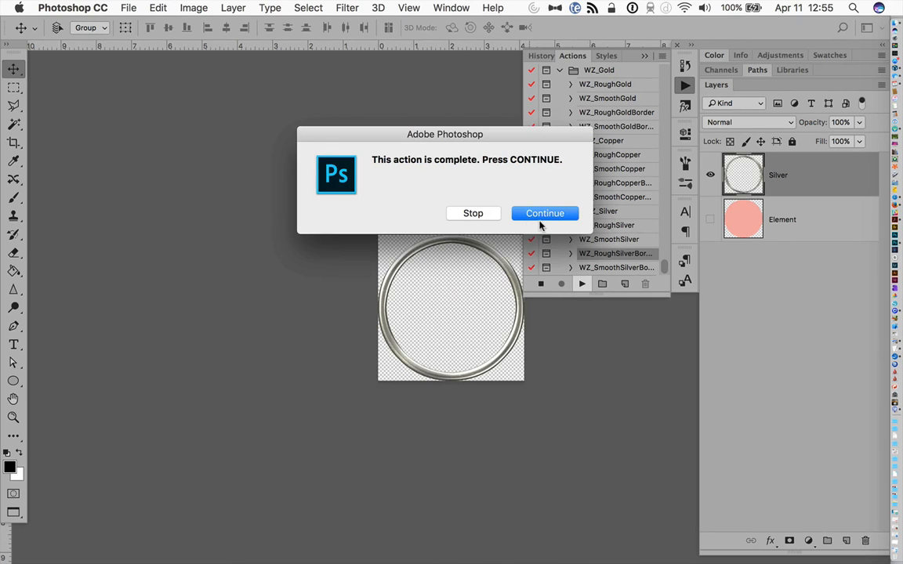
{"action": "left_click", "coordinate": [544, 213]}
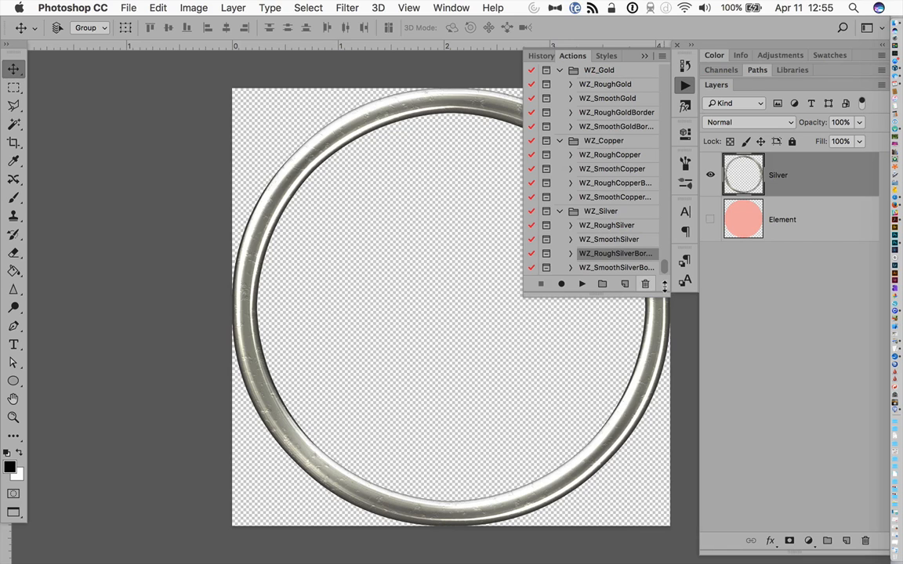
Enlarge the silver border document's canvas to 5 by 5
{"action": "key", "text": "alt+super+c"}
{"action": "type", "text": "5"}
{"action": "key", "text": "Tab"}
{"action": "type", "text": "5"}
{"action": "key", "text": "Return"}
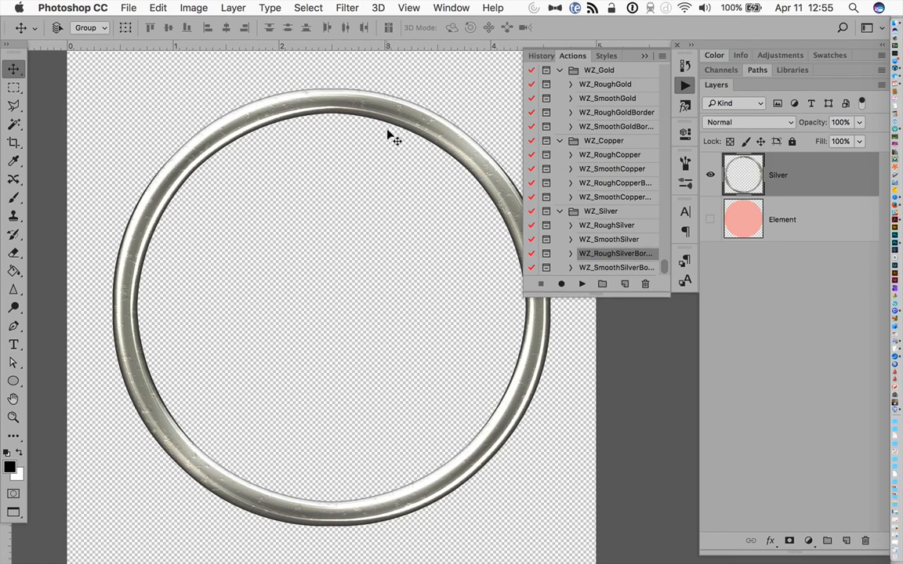
Close the rough silver border document without saving it
{"action": "key", "text": "super"}
{"action": "key", "text": "super+w"}
{"action": "key", "text": "super+d"}
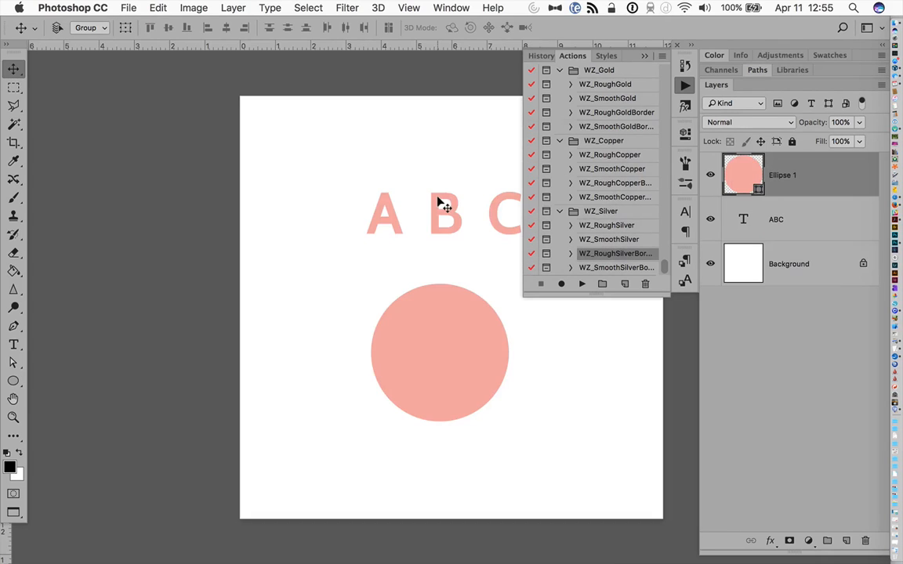
Run the smooth silver border action on the Ellipse 1 layer, expanding the selection by 18 pixels and contracting it by 36 pixels
{"action": "left_click", "coordinate": [617, 267]}
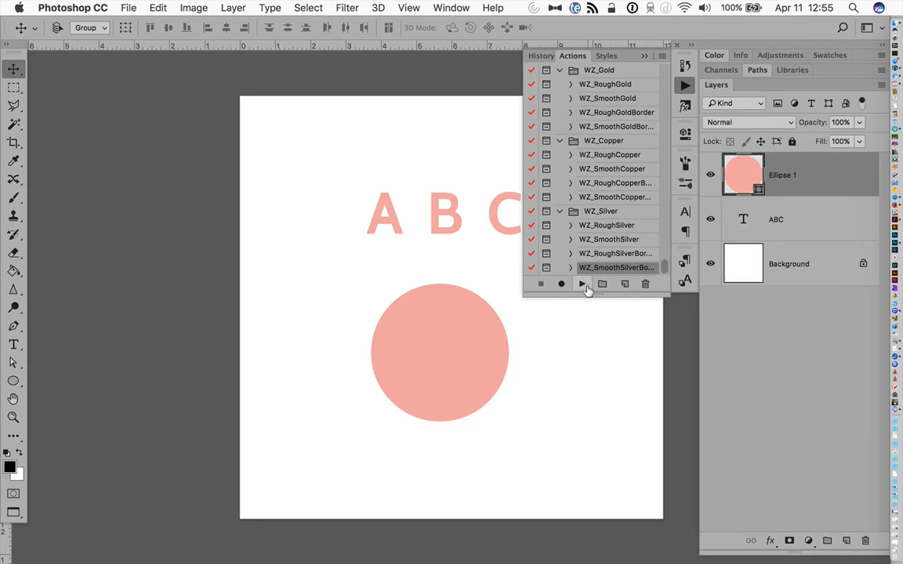
{"action": "left_click", "coordinate": [582, 286]}
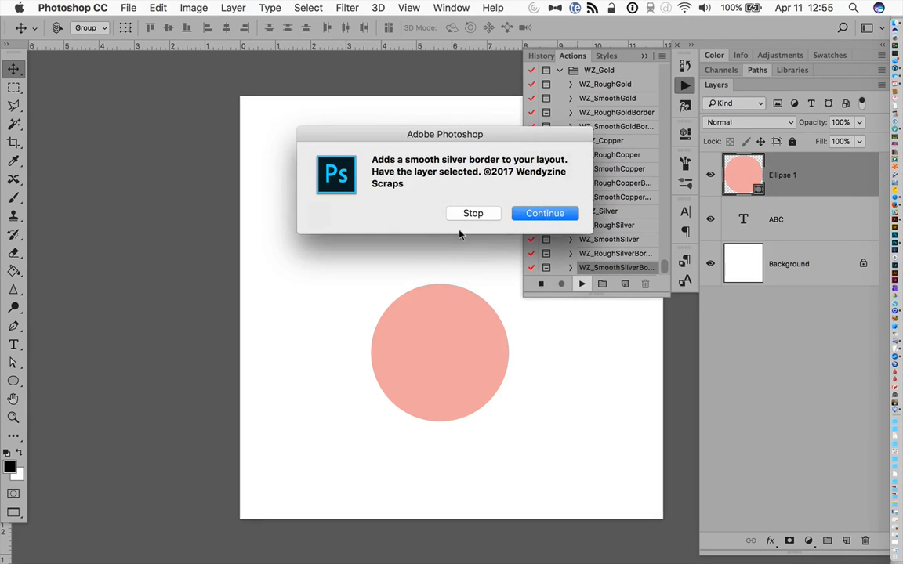
{"action": "left_click", "coordinate": [544, 213]}
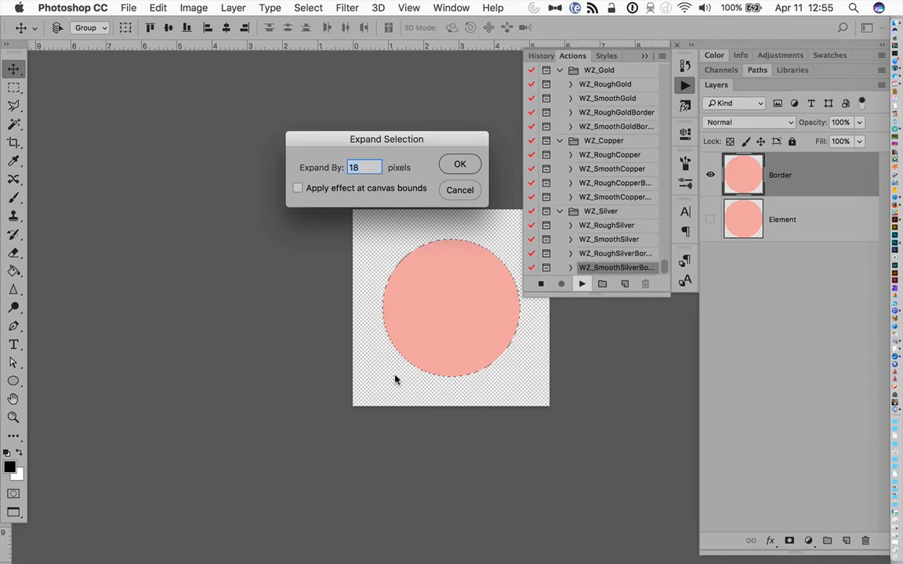
{"action": "left_click", "coordinate": [459, 167]}
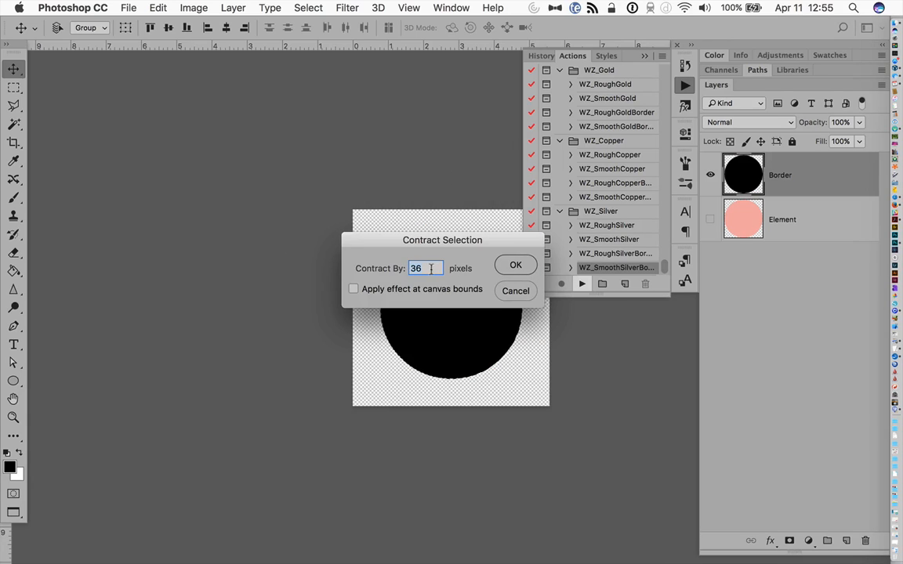
{"action": "left_click", "coordinate": [516, 265]}
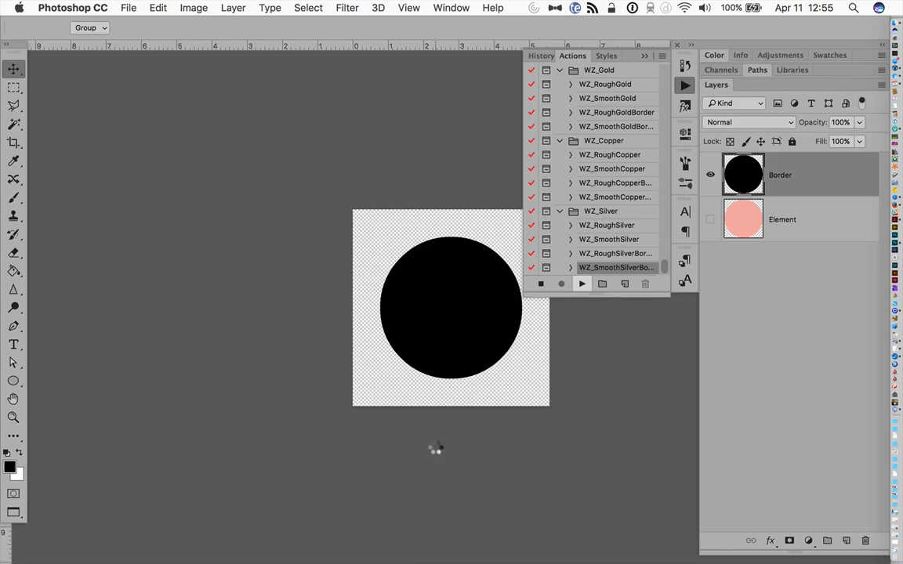
{"action": "key", "text": "Return"}
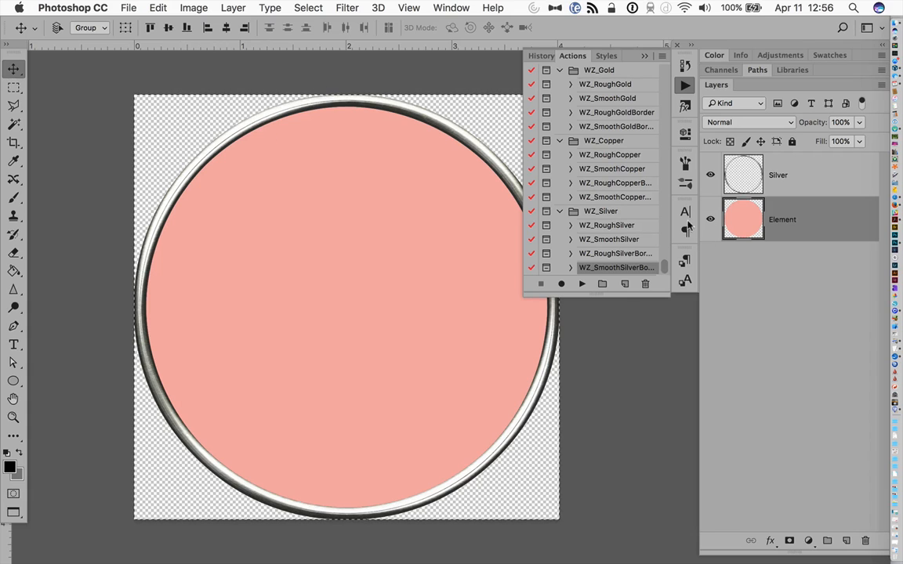
Toggle the visibility of the Element and Silver layers to compare the circle with and without its border
{"action": "left_click", "coordinate": [710, 221]}
{"action": "left_click", "coordinate": [710, 223]}
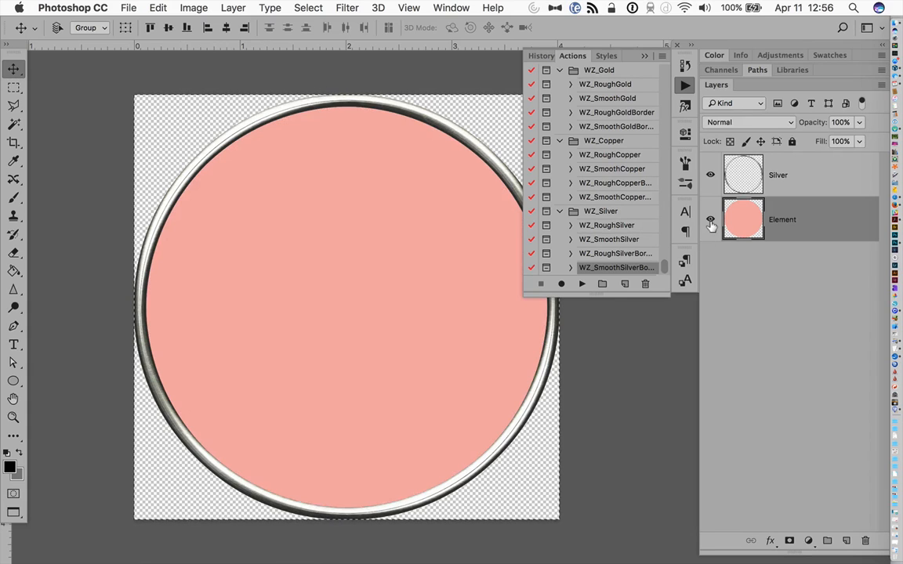
{"action": "left_click", "coordinate": [710, 224]}
{"action": "left_click", "coordinate": [710, 223]}
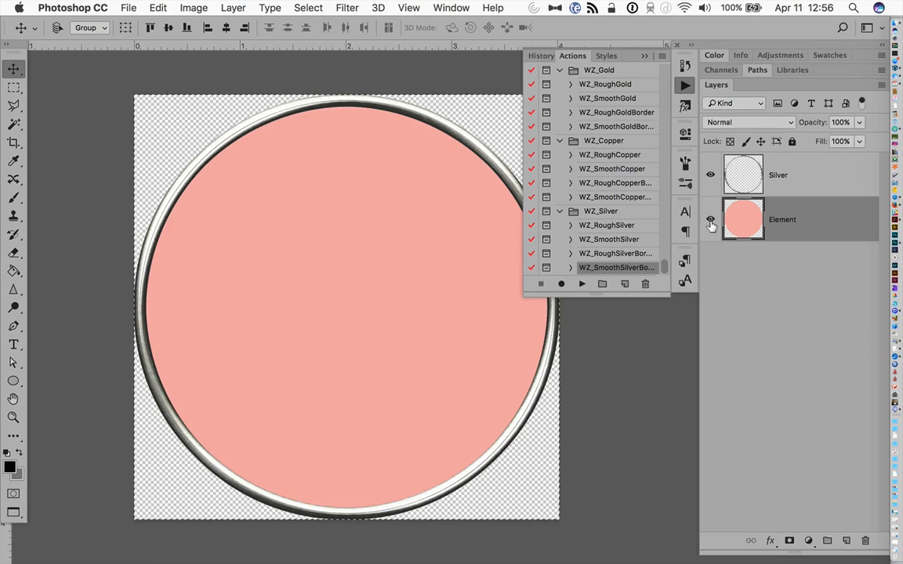
{"action": "left_click", "coordinate": [710, 224]}
{"action": "left_click", "coordinate": [710, 224]}
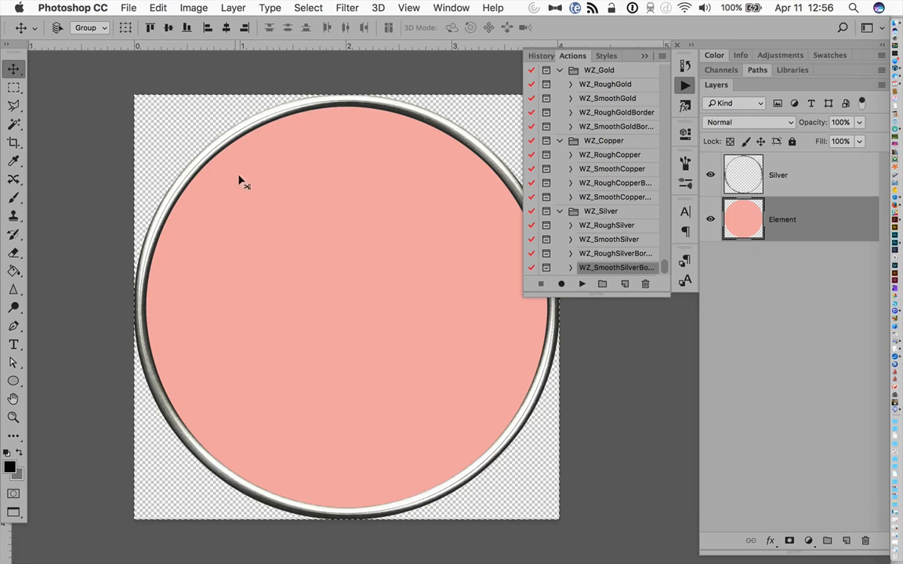
{"action": "left_click", "coordinate": [710, 175]}
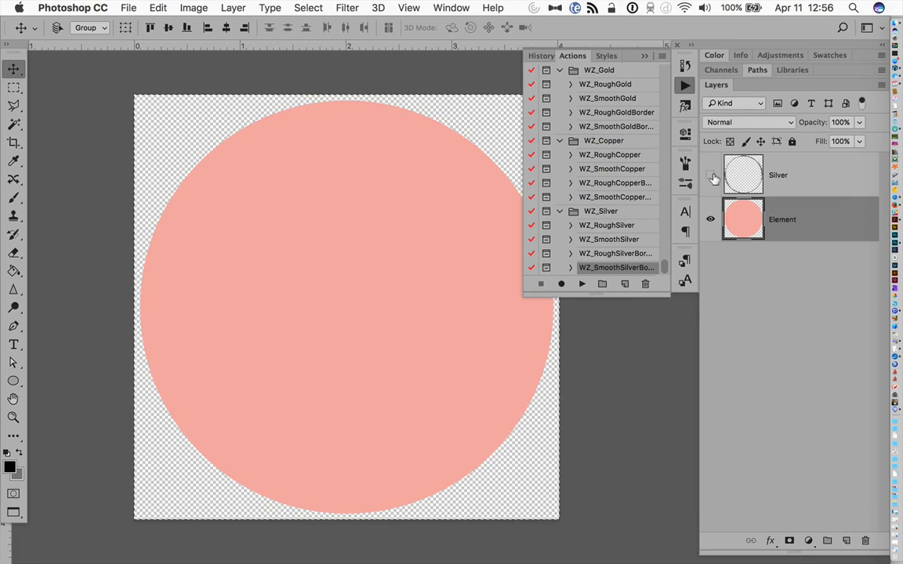
{"action": "left_click", "coordinate": [710, 175]}
{"action": "left_click", "coordinate": [710, 219]}
{"action": "left_click", "coordinate": [710, 220]}
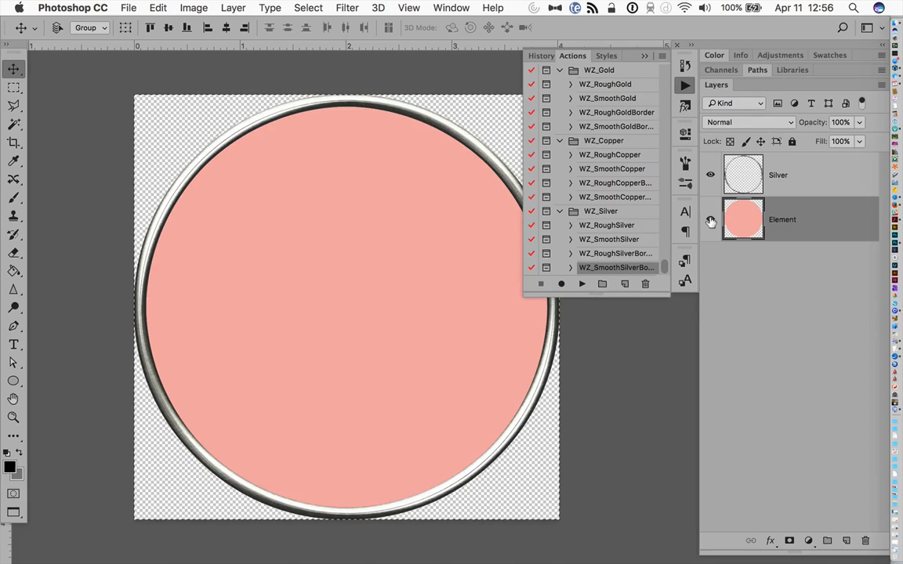